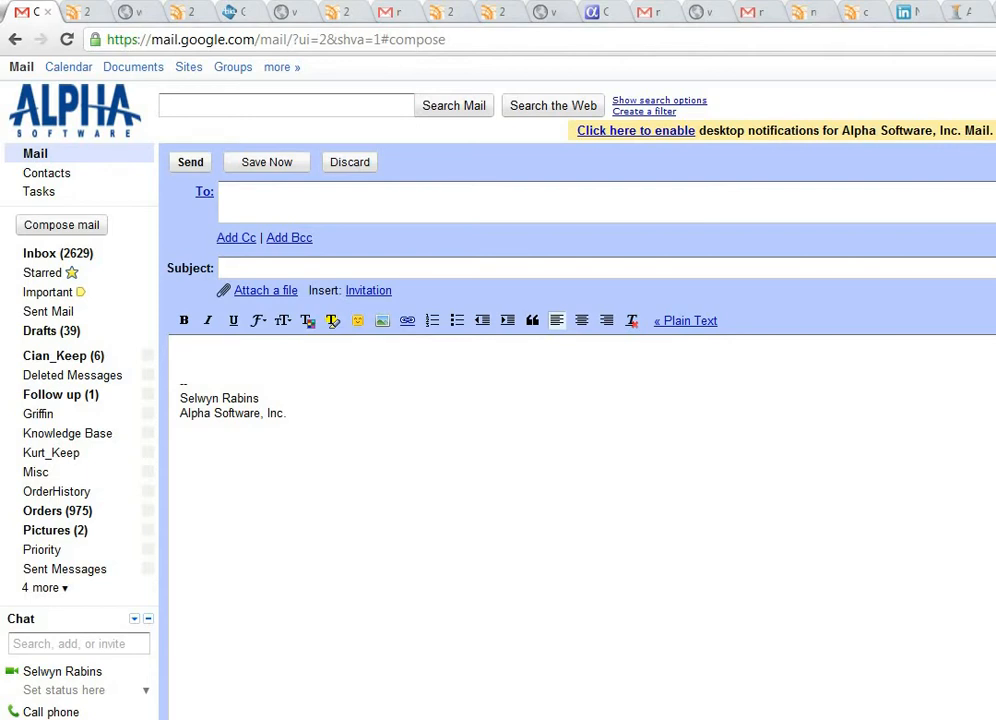
Step: Address the new e-mail to three contacts chosen from the suggestions for "a", "d" and "w"
left_click(253, 195)
type("a")
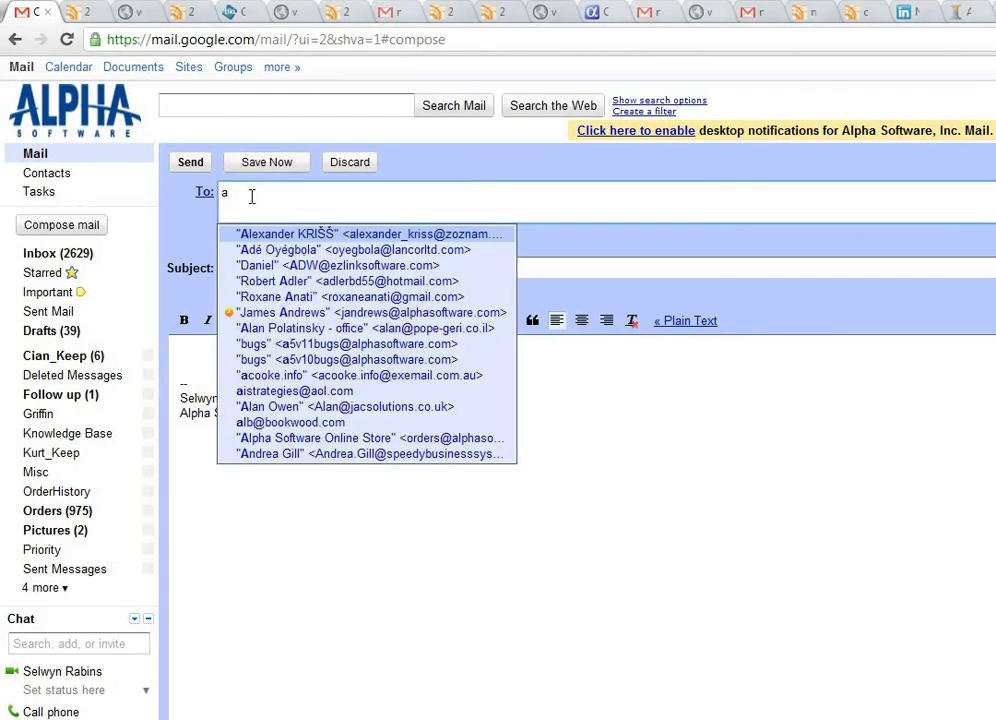
left_click(300, 240)
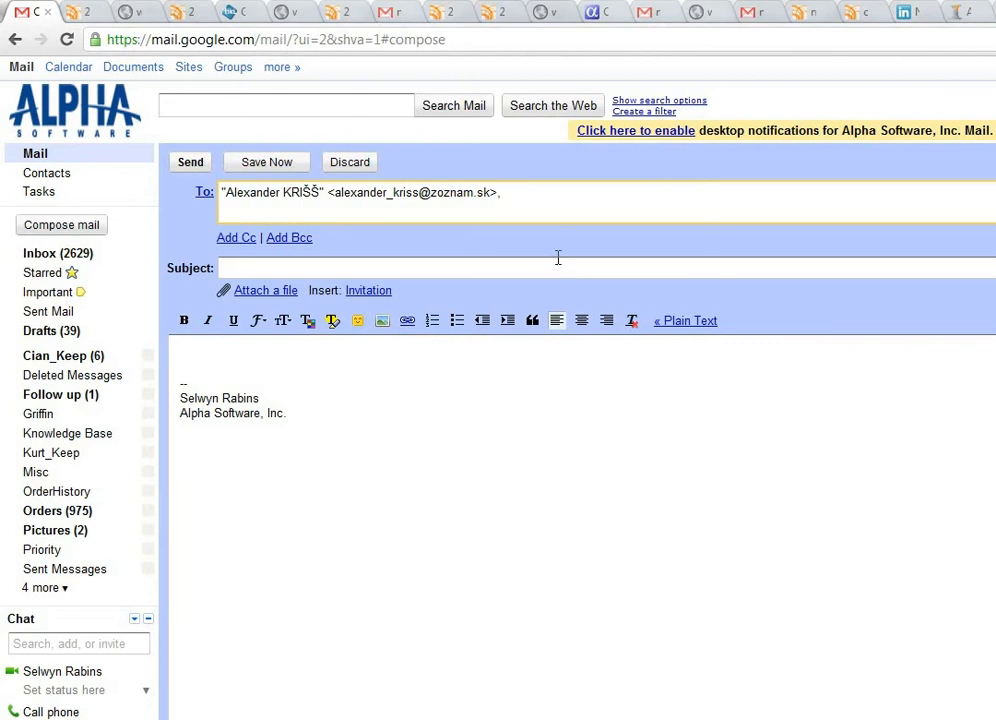
type("d")
left_click(350, 277)
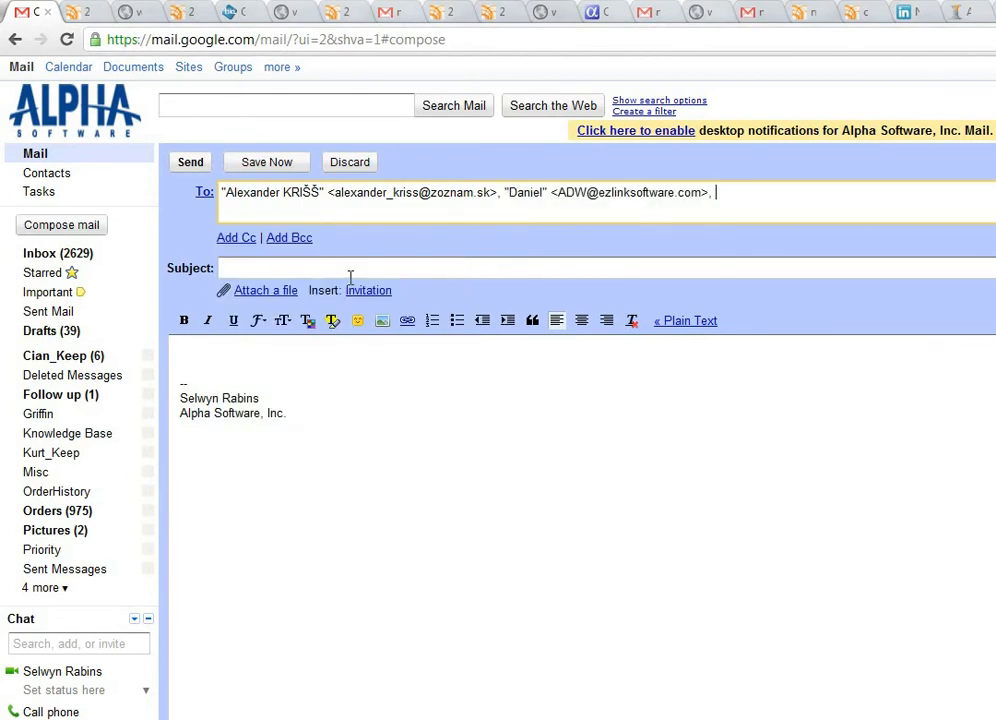
type("w")
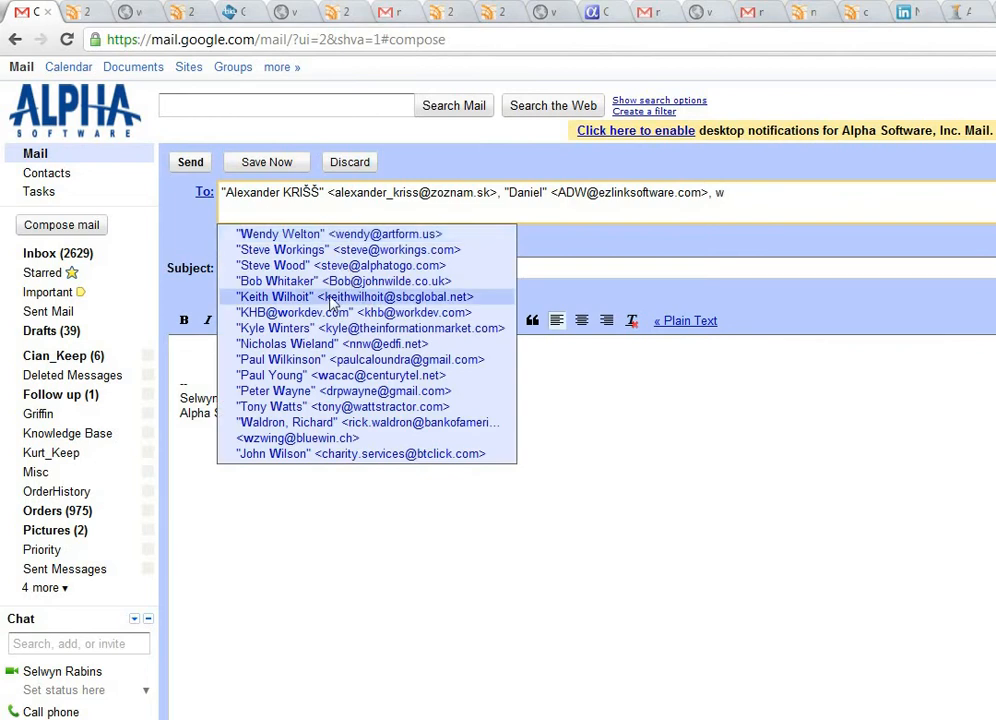
left_click(285, 264)
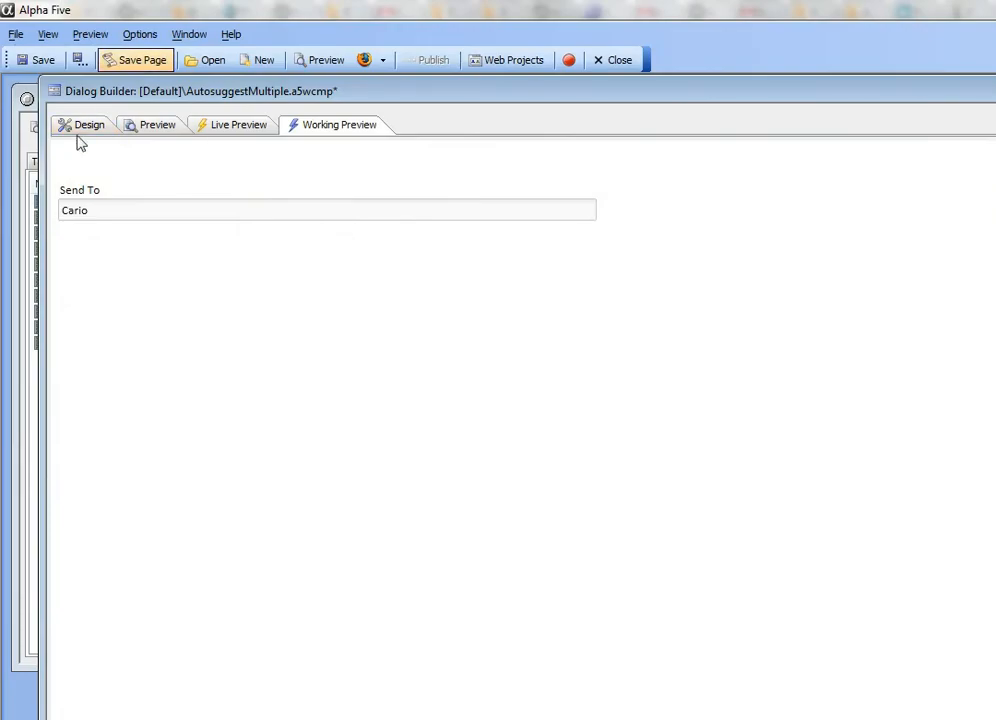
Step: In Alpha Five, resize the Dialog Builder to expose the properties, and test Send To in the working preview with a suggestion for "a"
left_click(80, 126)
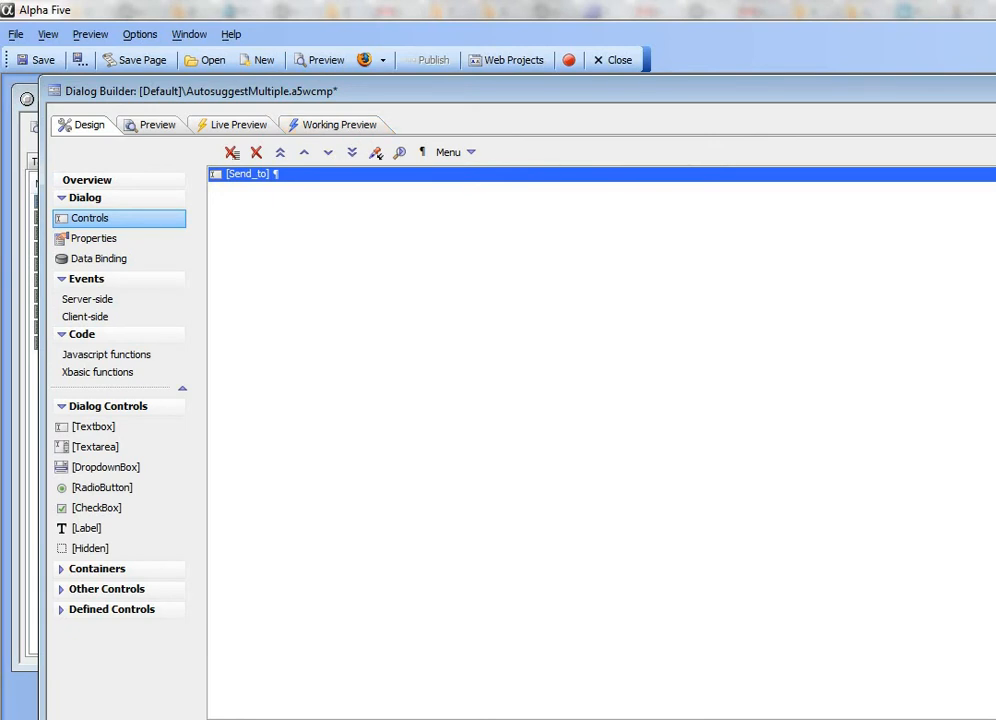
left_click_drag(995, 238, 963, 238)
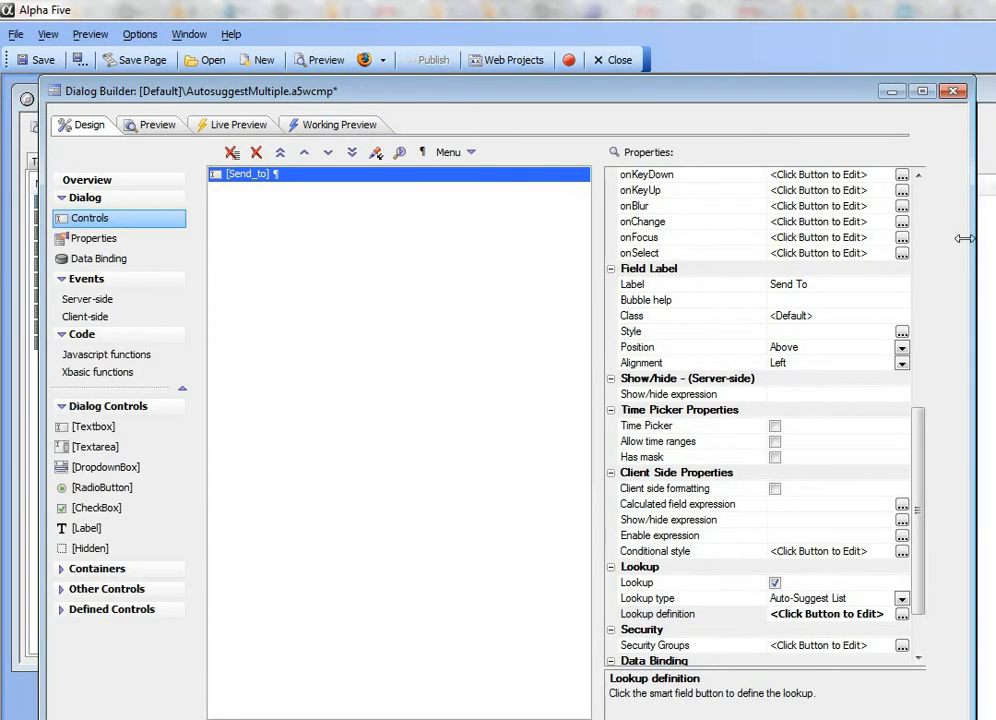
left_click(333, 125)
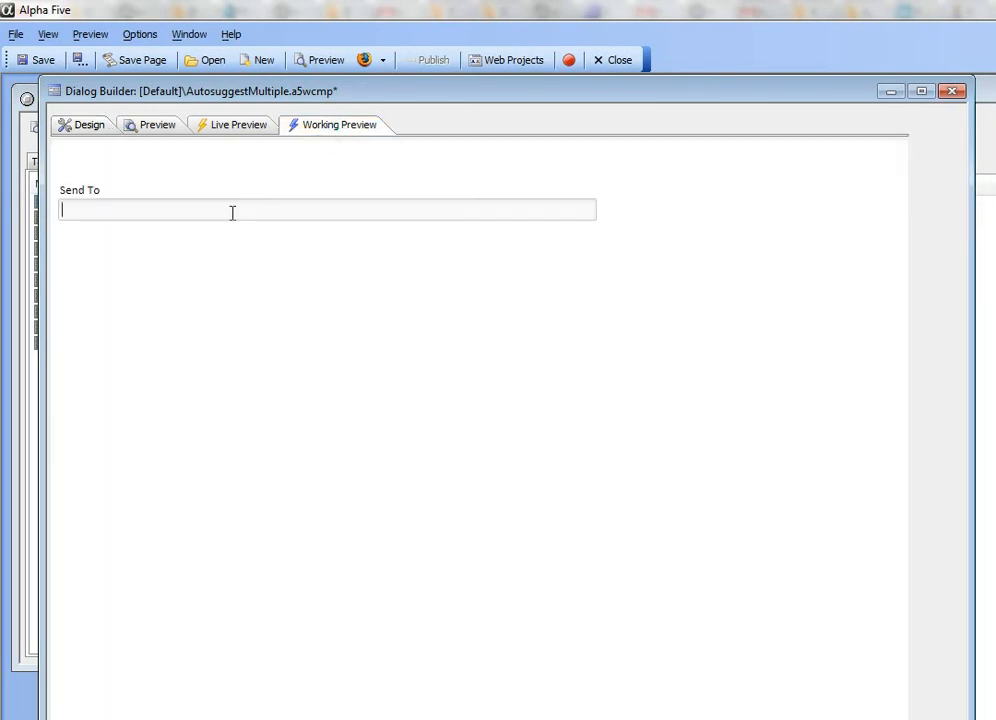
type("a")
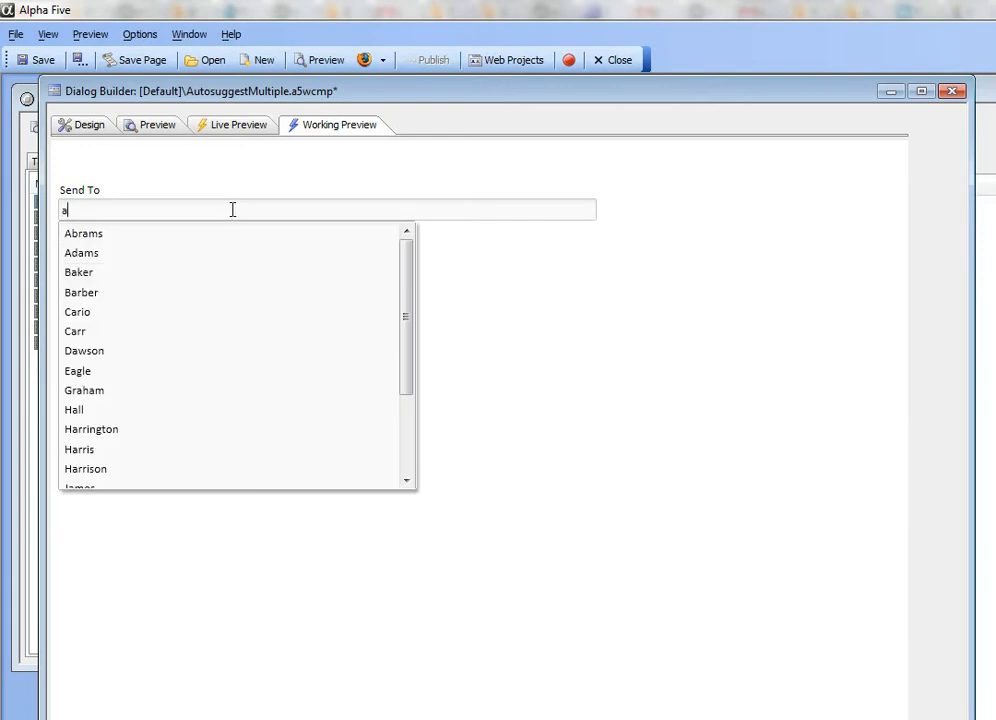
left_click(87, 292)
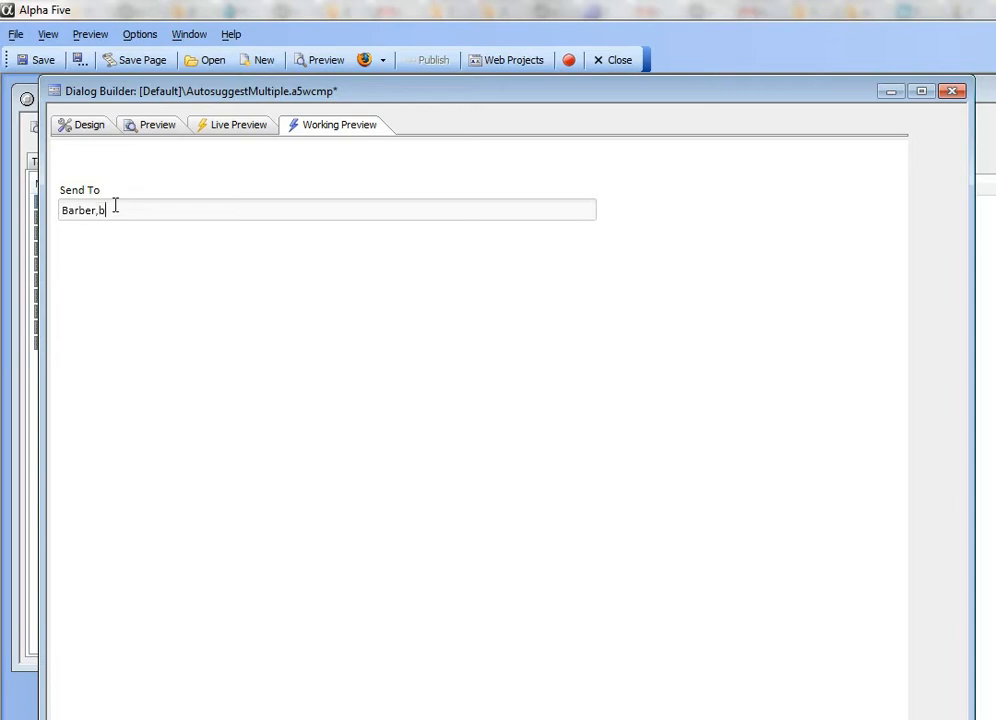
Step: Allow multiple selections in the auto-suggest lookup definition of the Send_to control
left_click(83, 130)
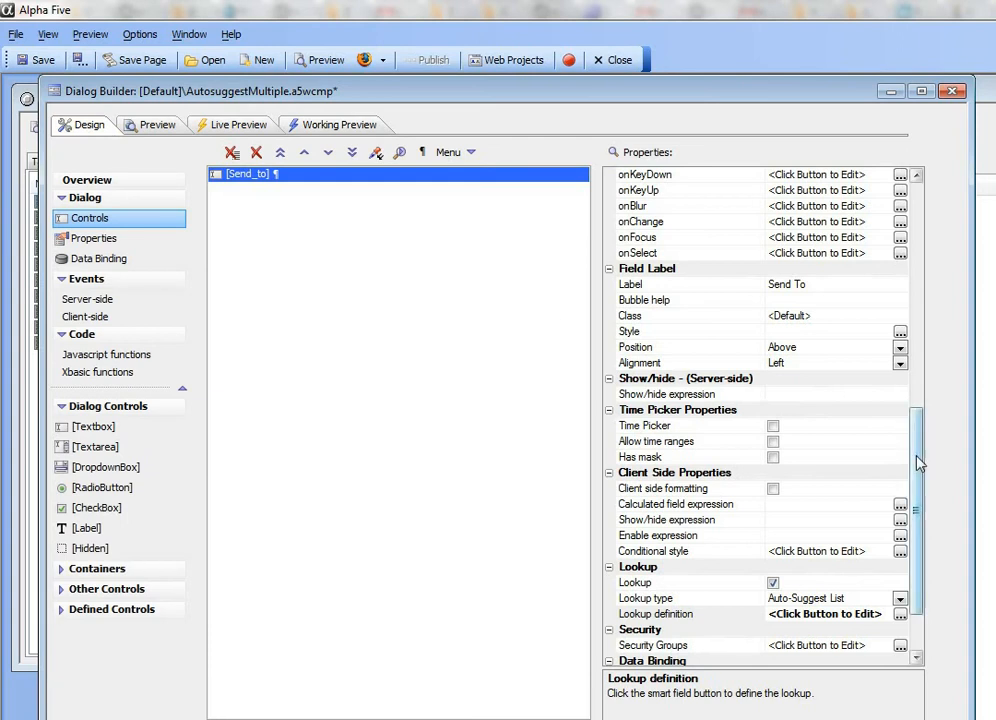
scroll(919, 462, "down", 2)
left_click(851, 538)
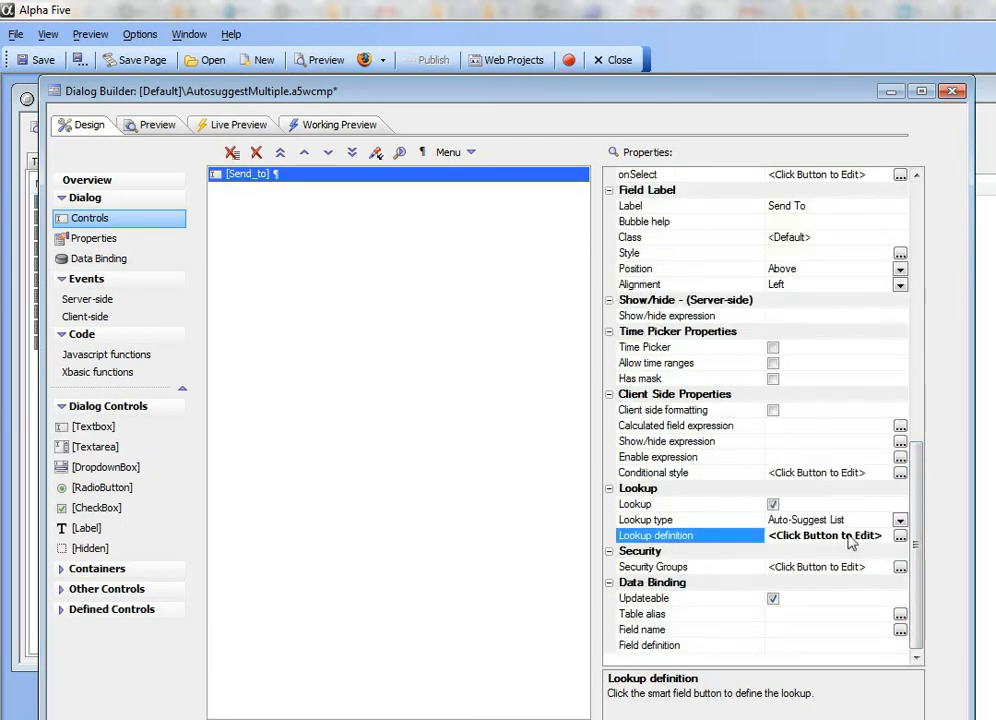
left_click(900, 537)
left_click_drag(825, 141, 389, 93)
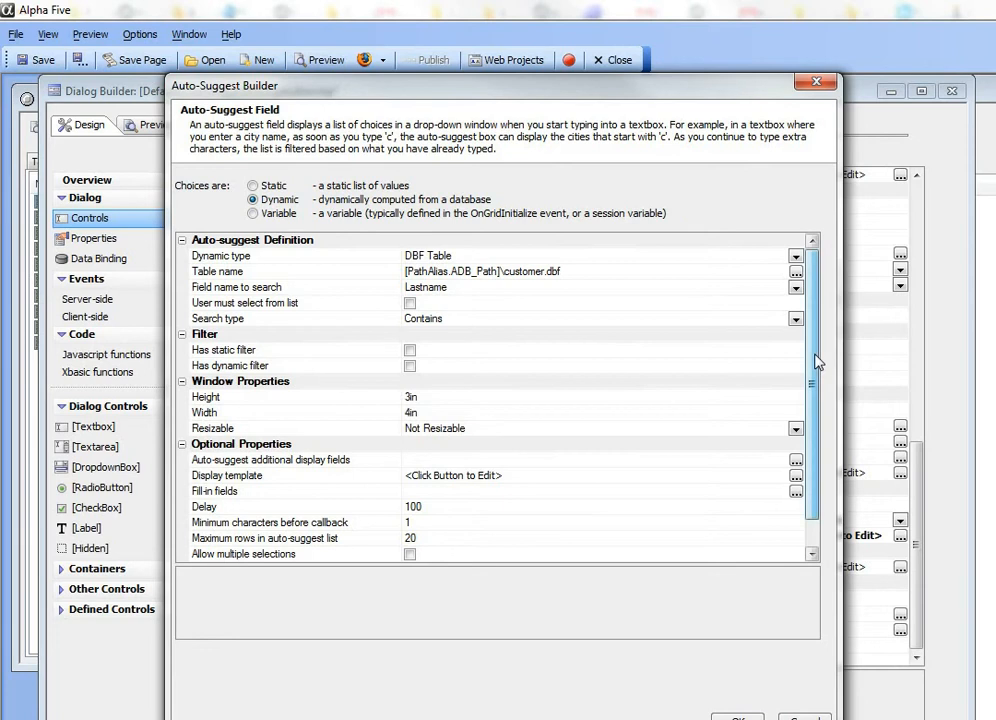
scroll(816, 362, "down", 1)
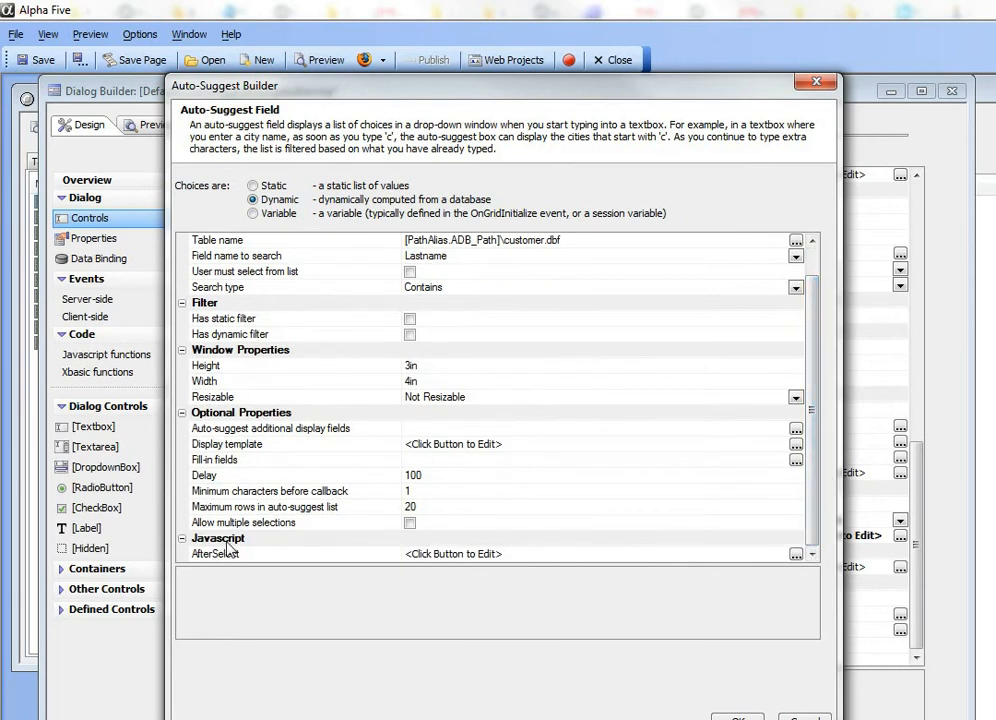
left_click(409, 523)
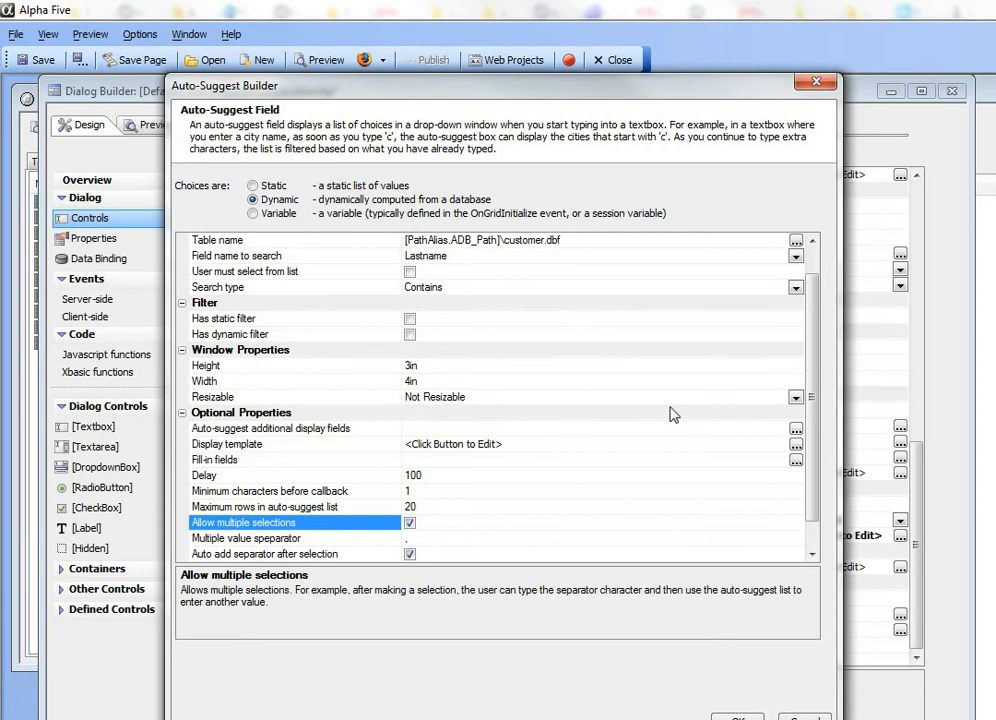
Step: Set the multiple value separator of the auto-suggest lookup to a comma
scroll(797, 416, "down", 1)
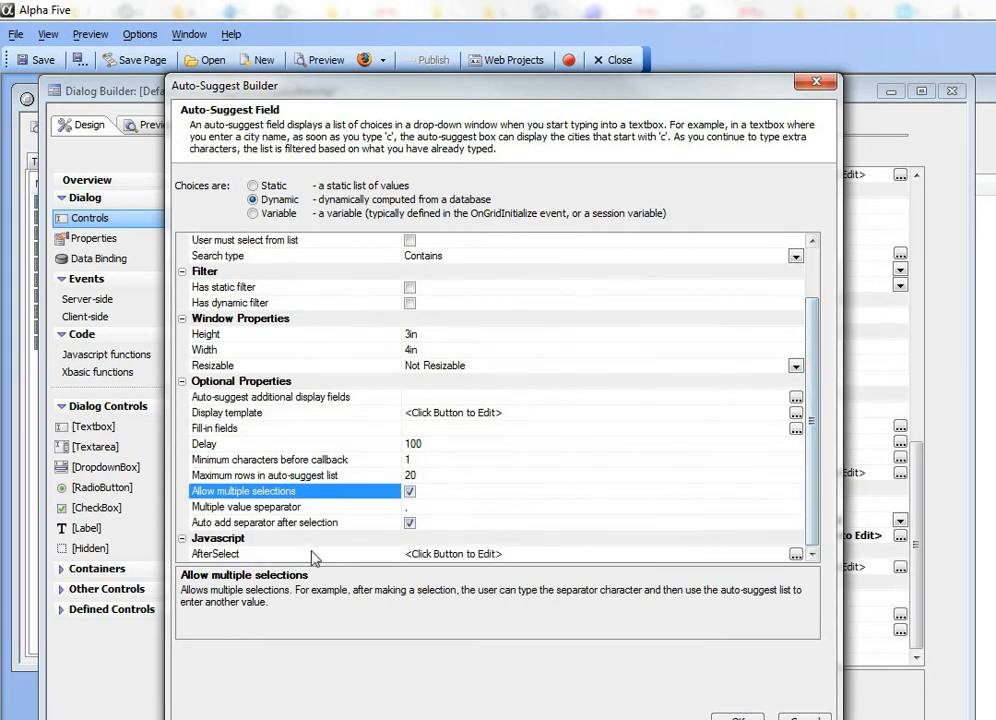
left_click(322, 507)
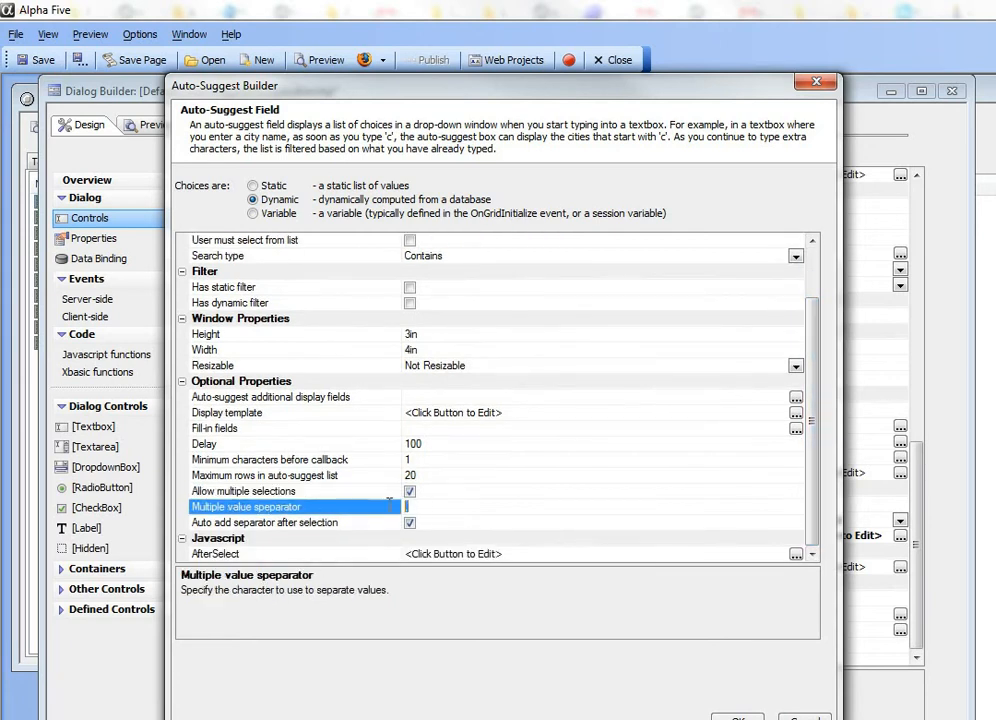
left_click(343, 491)
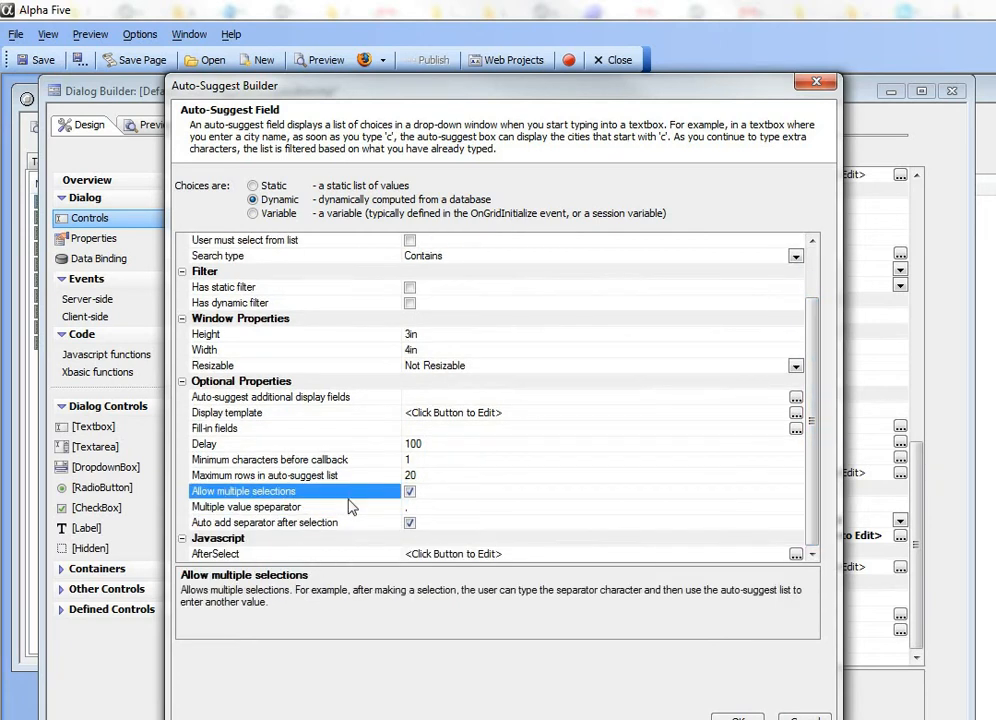
left_click(414, 510)
type(",")
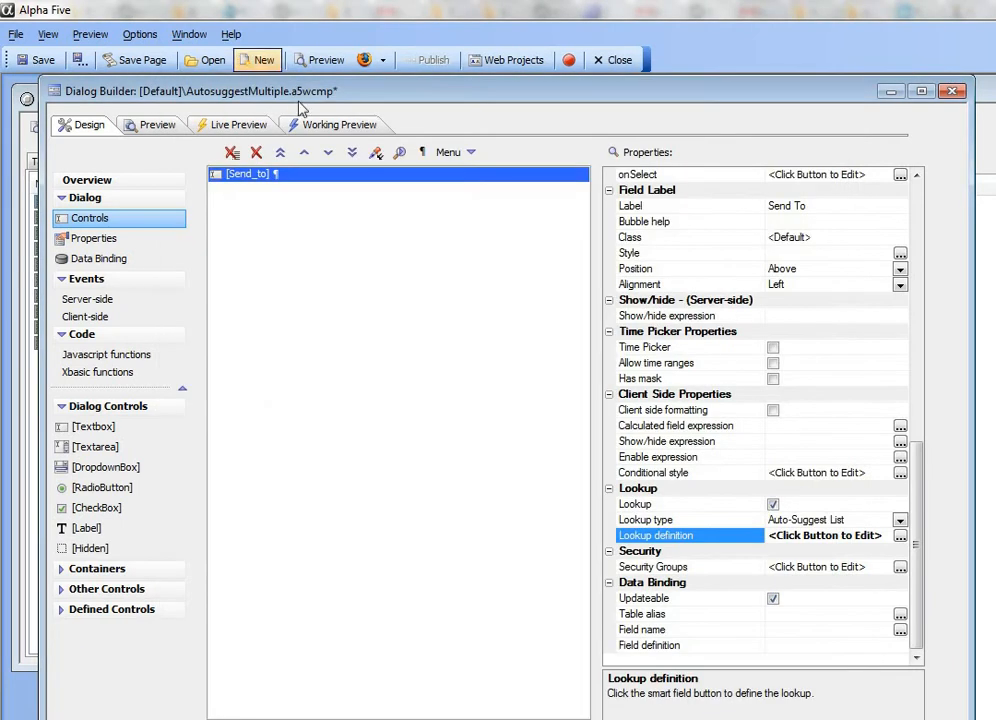
Step: Test multiple selection in the Send To working preview by picking suggested last names for "a", "h" and "sm"
left_click(322, 124)
left_click(117, 203)
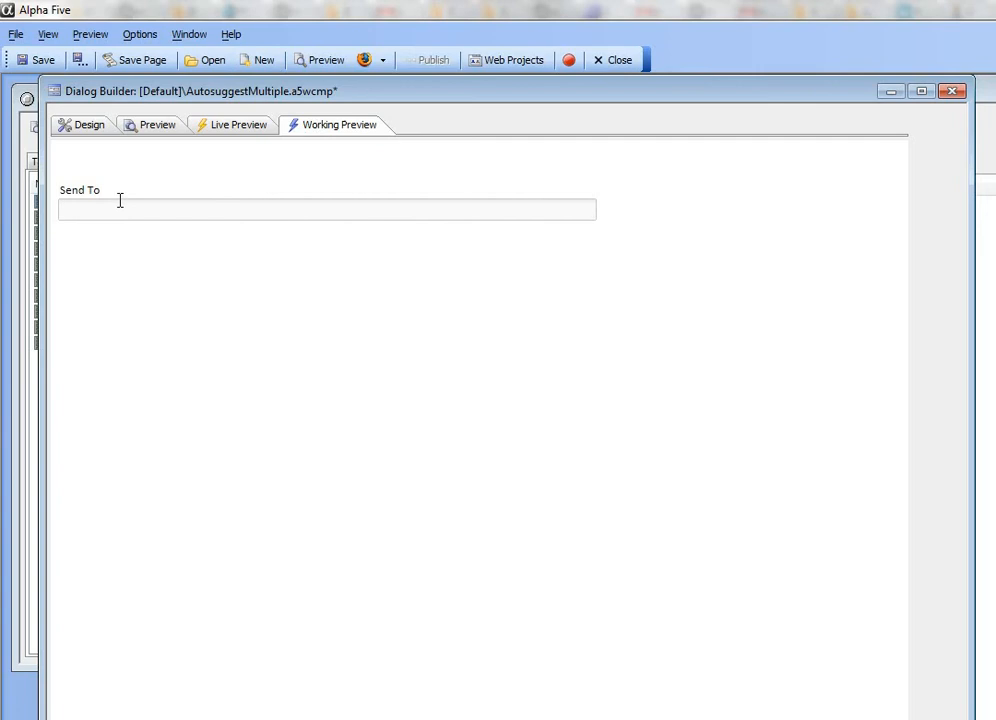
type("a")
left_click(80, 272)
type("h")
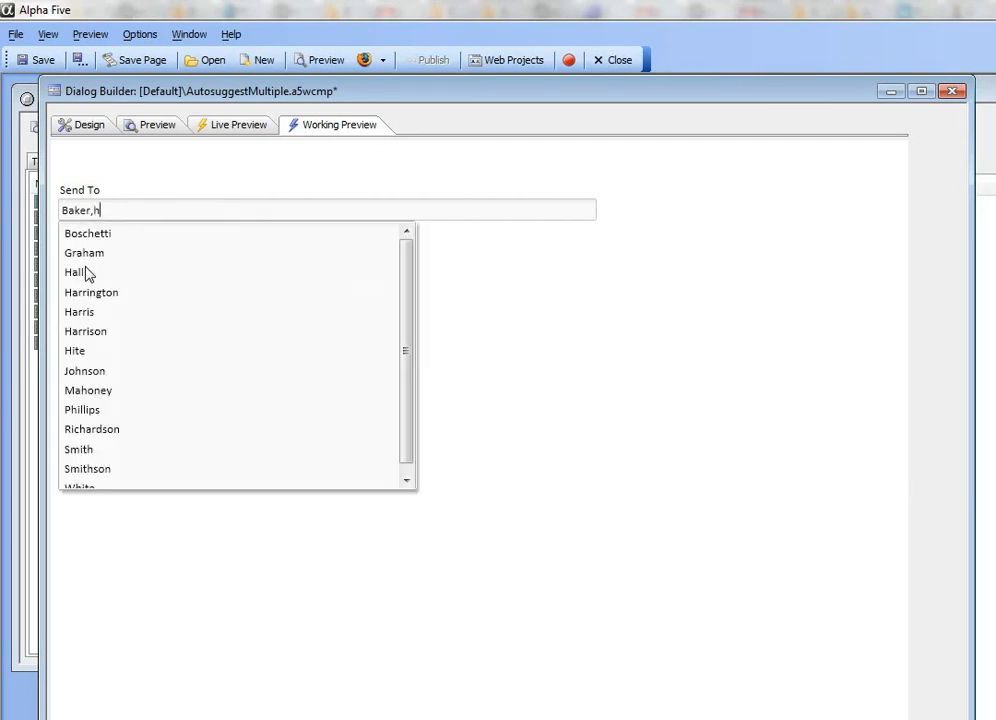
left_click(85, 280)
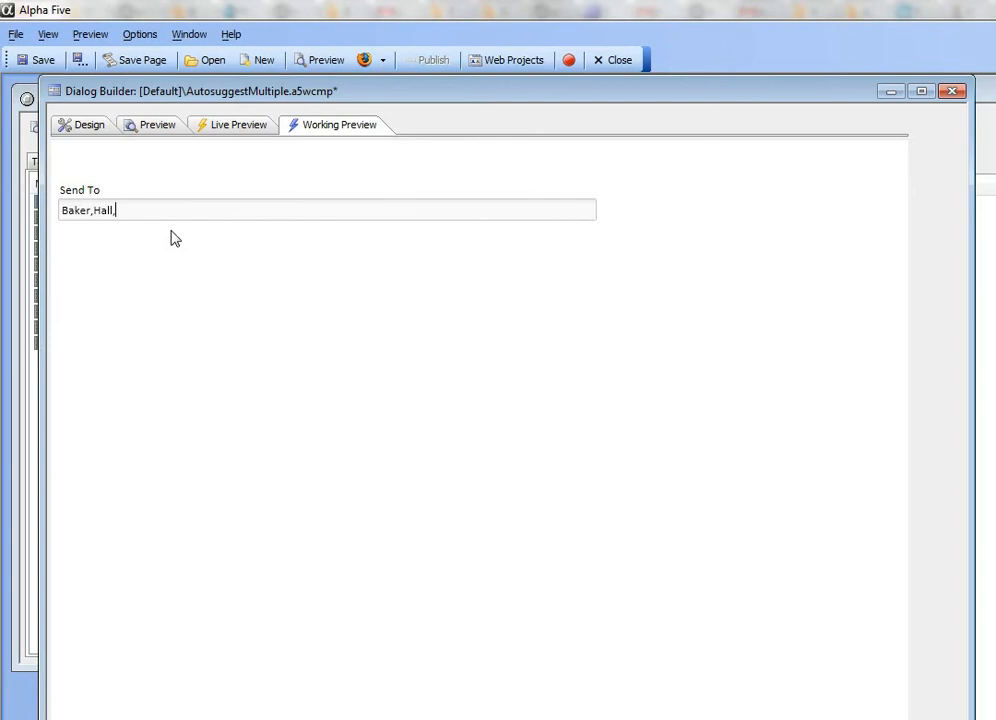
type("sm")
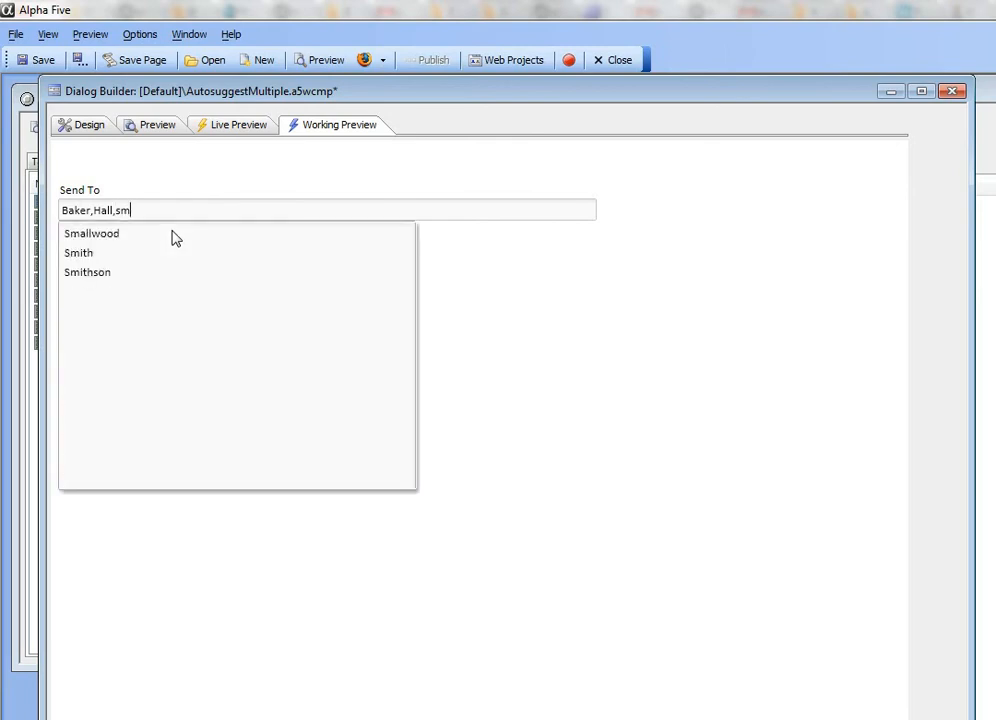
left_click(83, 262)
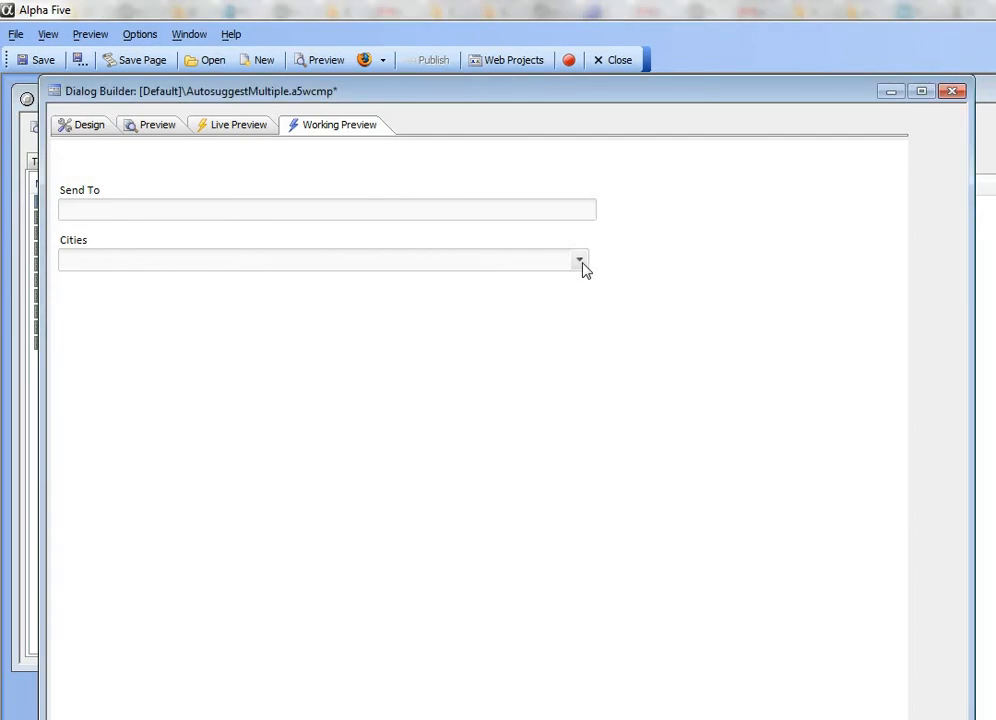
Step: Test the Cities edit-combo in the working preview by selecting Arlington, Brockton and Buffalo one after another
left_click(581, 262)
left_click(99, 338)
left_click(581, 264)
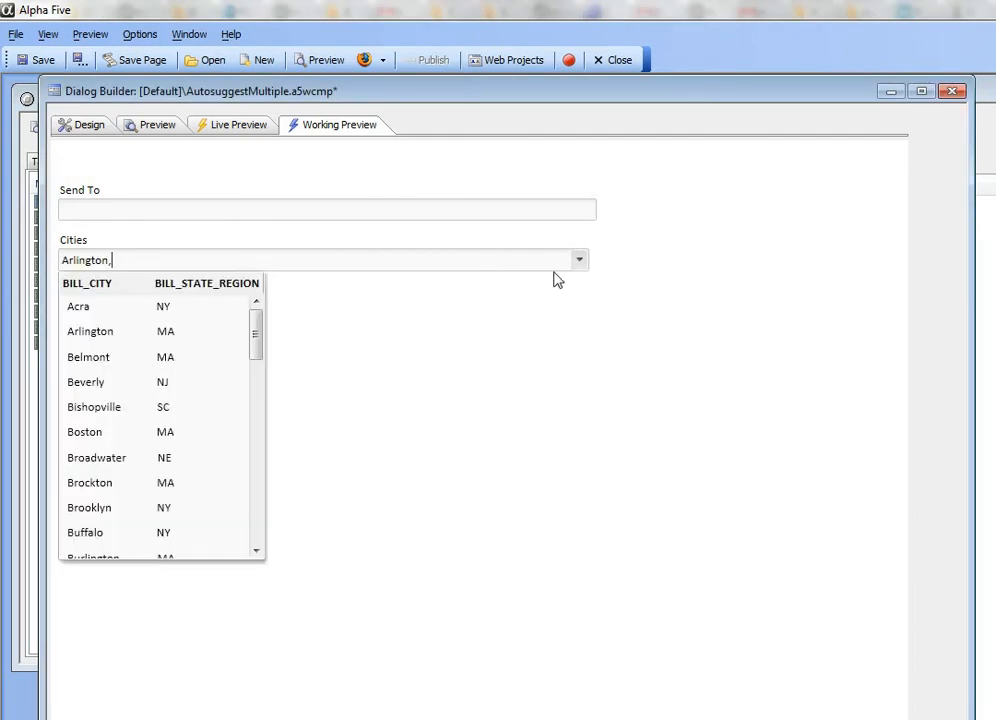
left_click(68, 484)
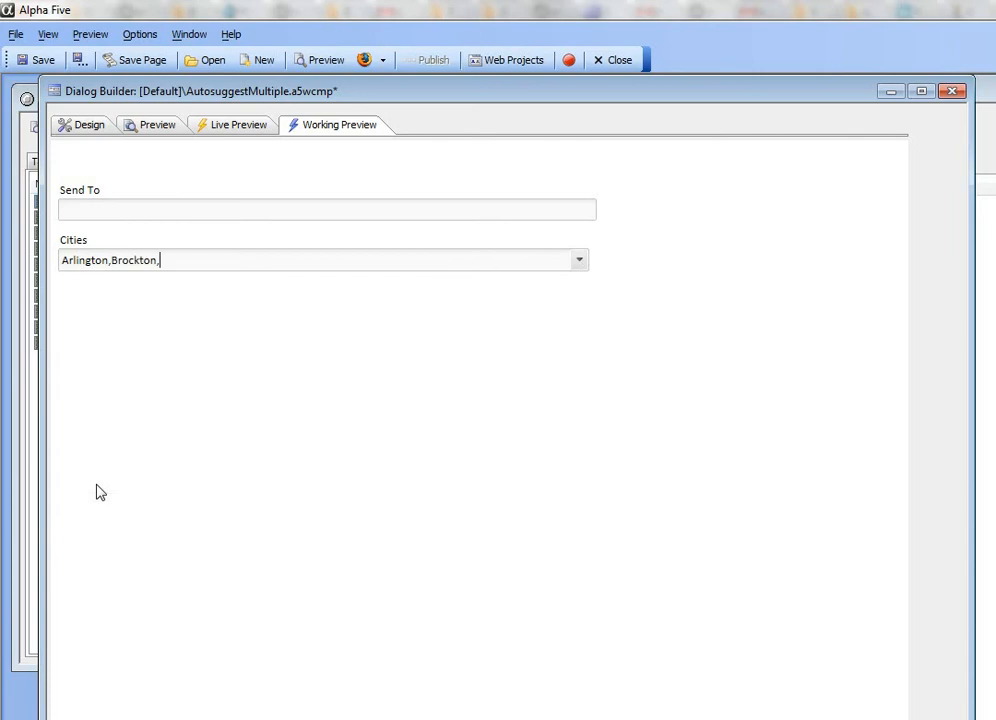
left_click(581, 262)
left_click(83, 537)
Step: Open the edit-combo lookup definition of the Cities control in the dialog design
left_click(85, 128)
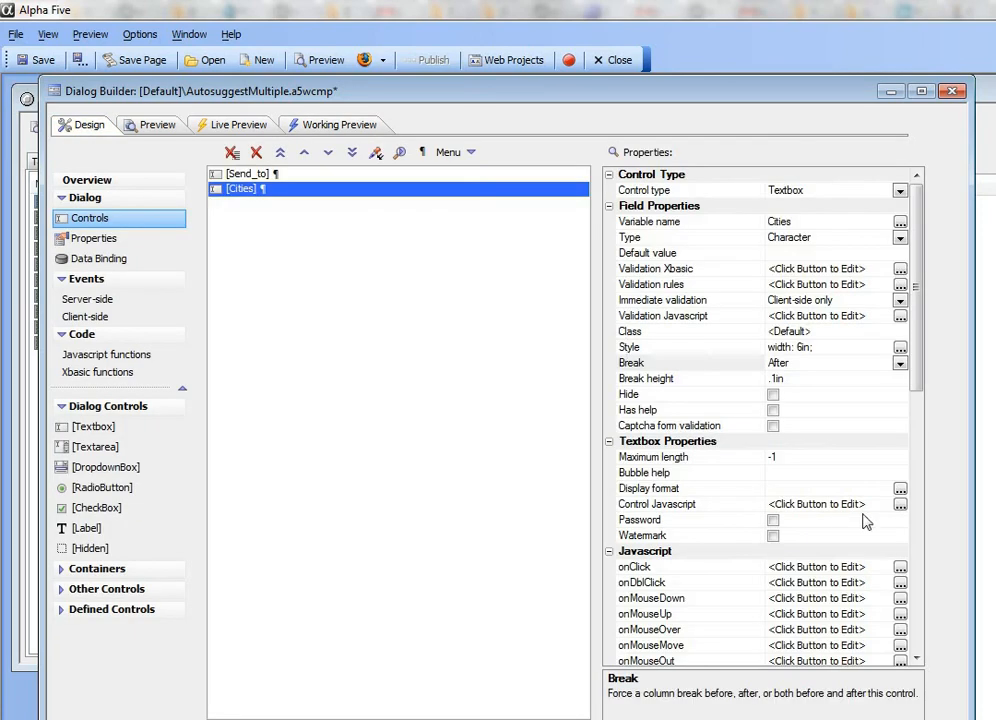
left_click_drag(920, 362, 907, 560)
left_click(900, 552)
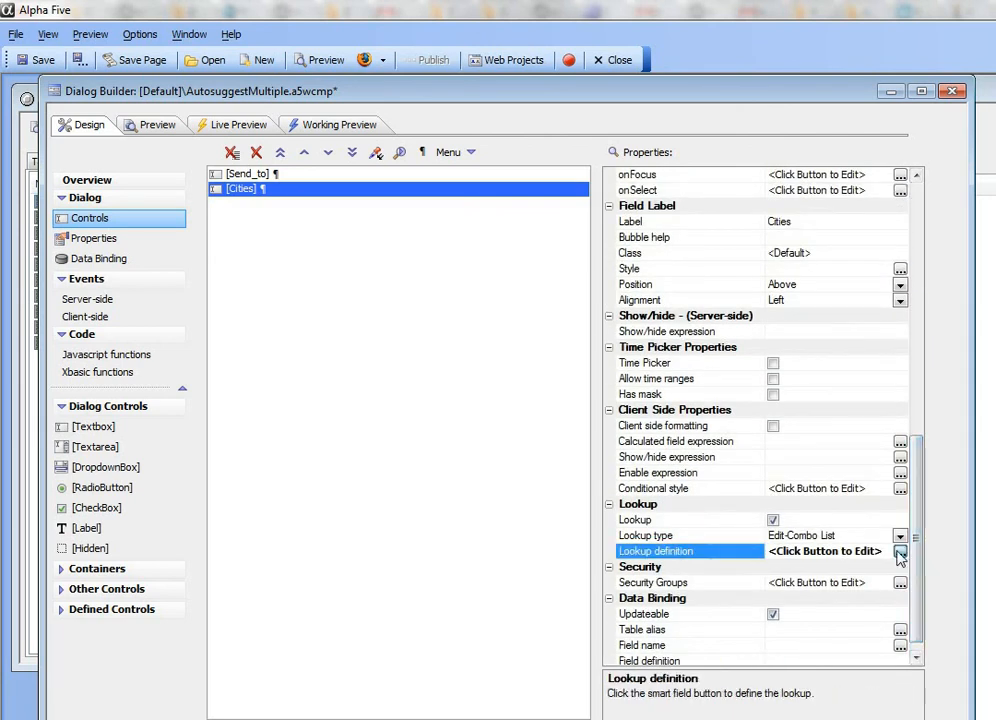
left_click_drag(586, 94, 275, 67)
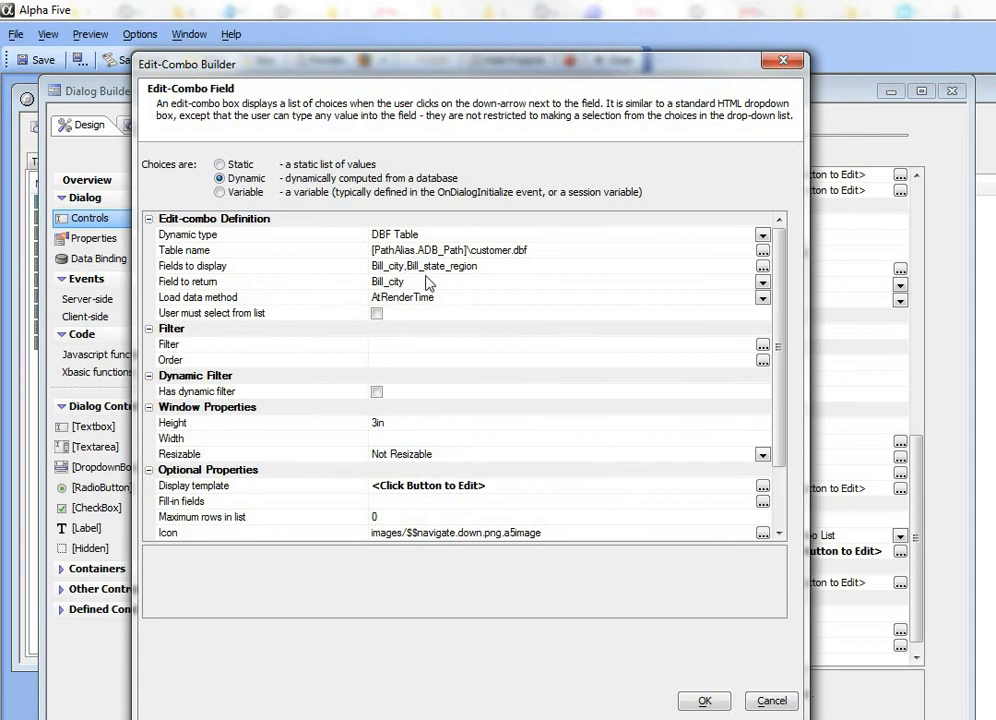
Step: Review the lookup list's display fields, keeping Bill_city and Bill_state_region selected
left_click(762, 266)
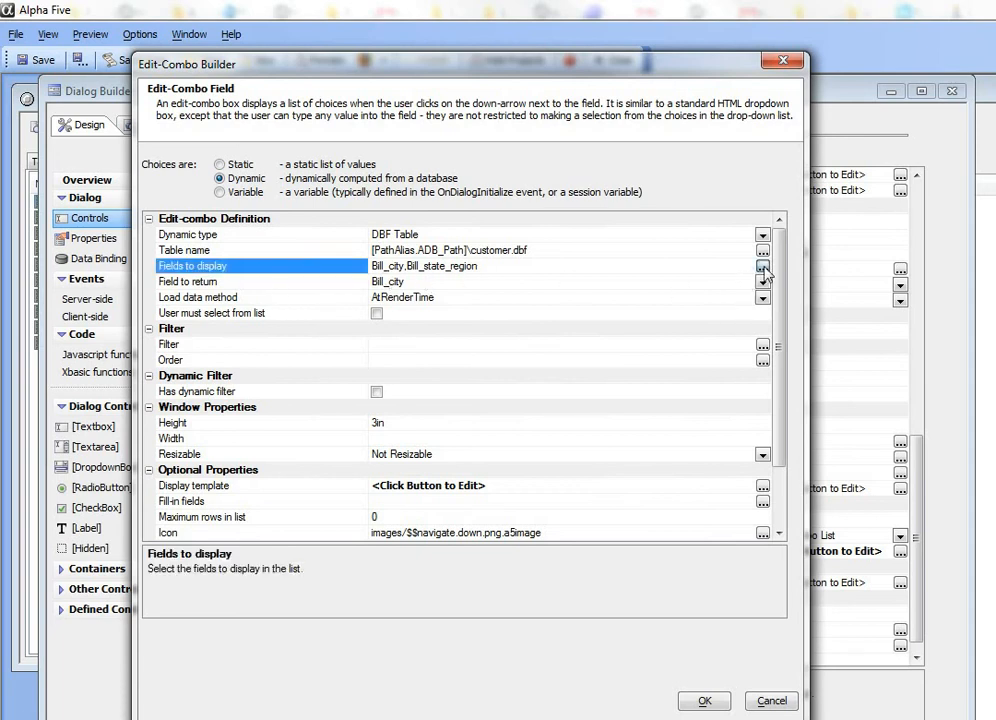
left_click_drag(889, 297, 333, 186)
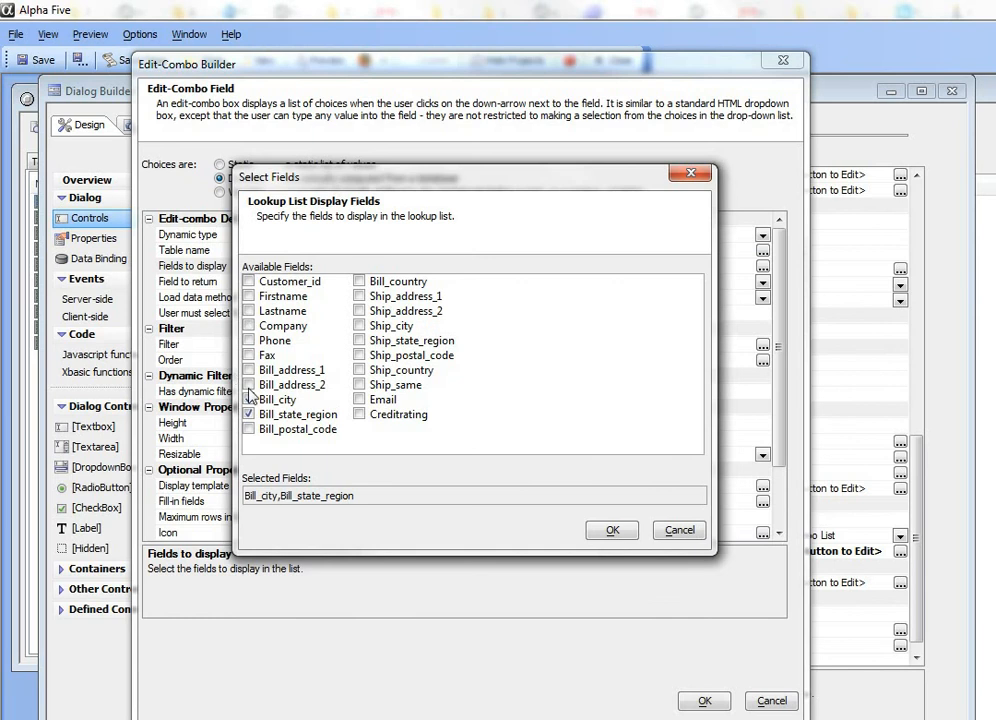
left_click(612, 531)
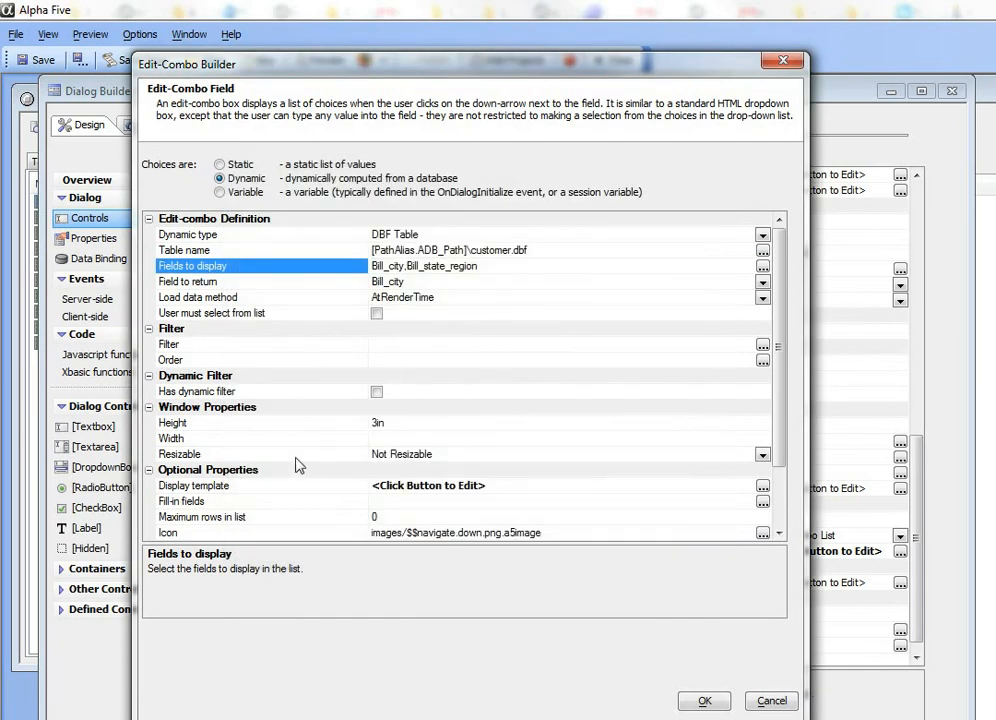
Step: Clear the entire freeform HTML layout in the Cities lookup's display template
left_click(322, 487)
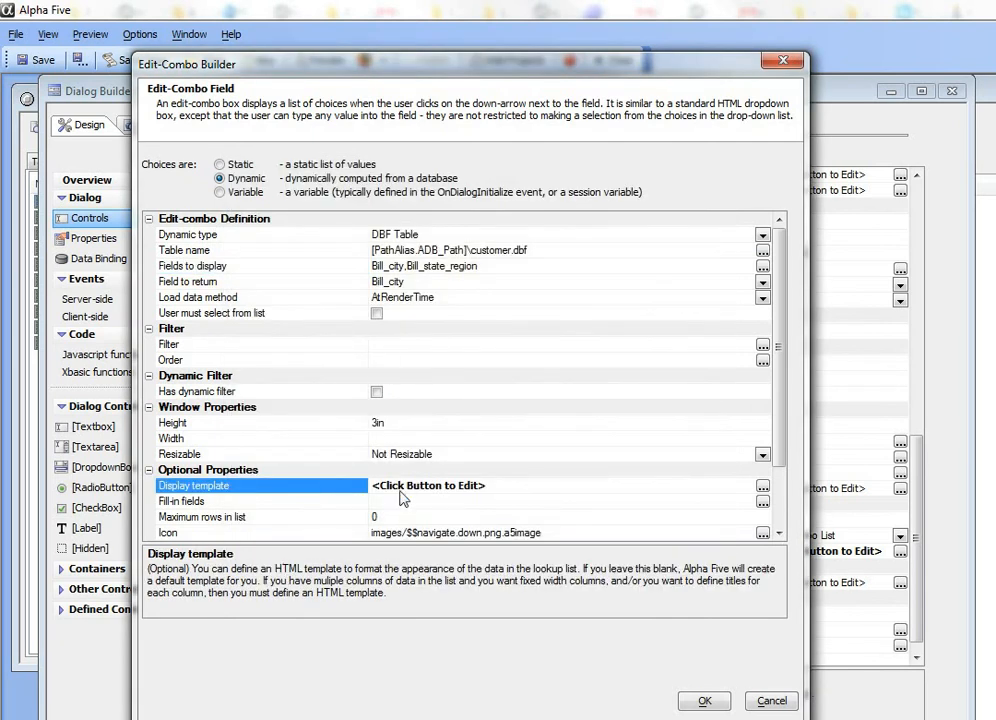
left_click(761, 487)
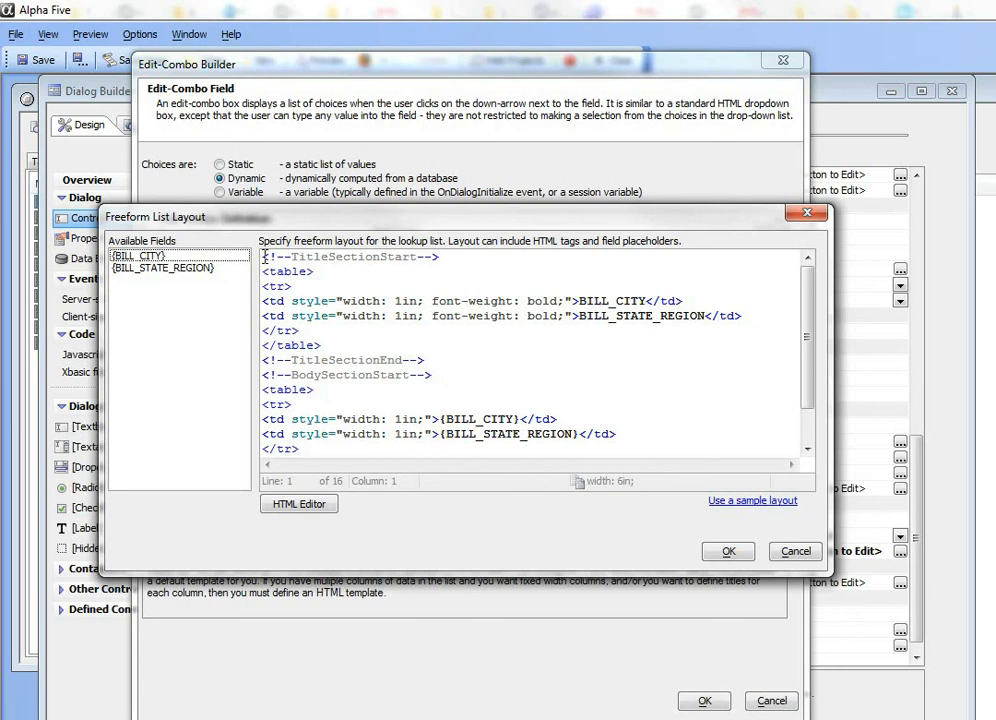
key("ctrl+a")
key("Delete")
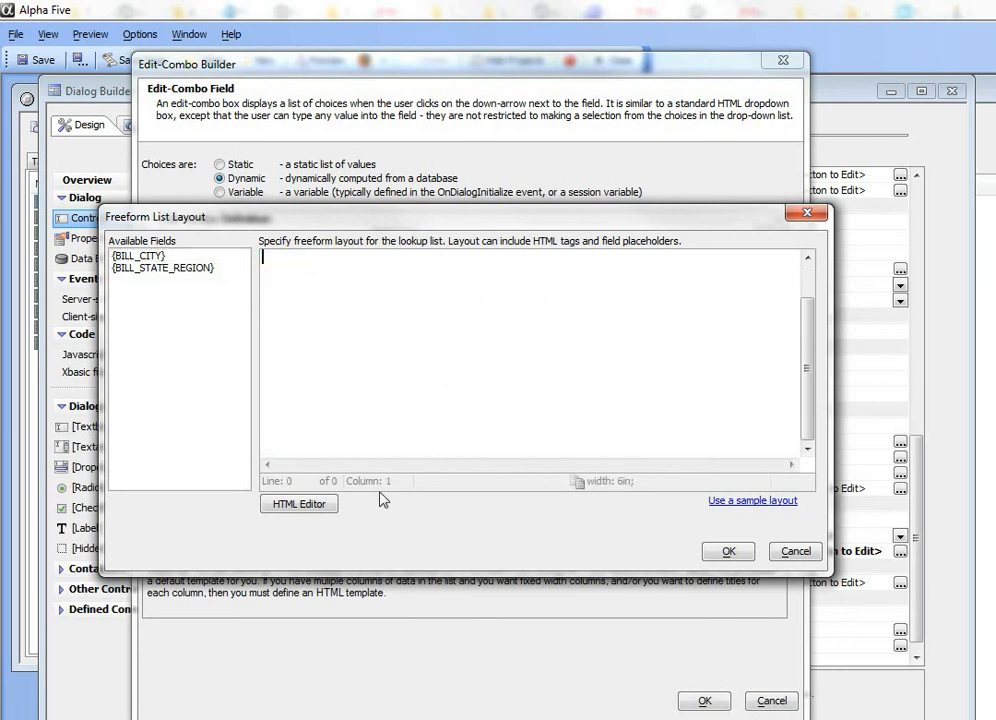
Step: Fill the Cities lookup's display template with the sample layout that shows multiple fields in fixed width columns with titles
left_click(752, 501)
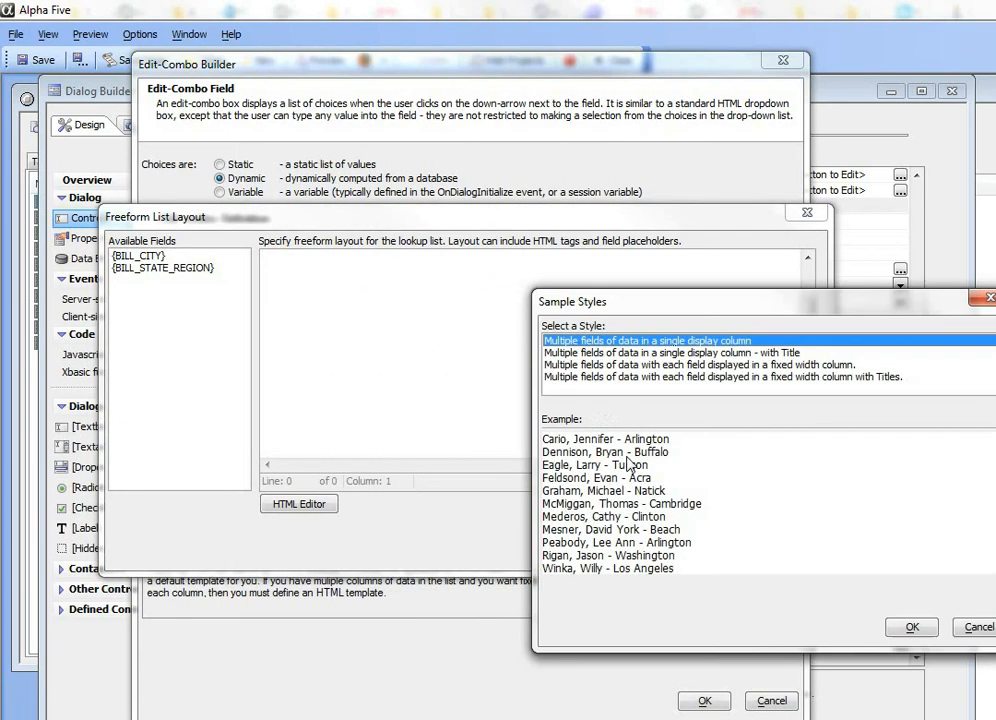
left_click(612, 377)
left_click_drag(648, 301, 300, 257)
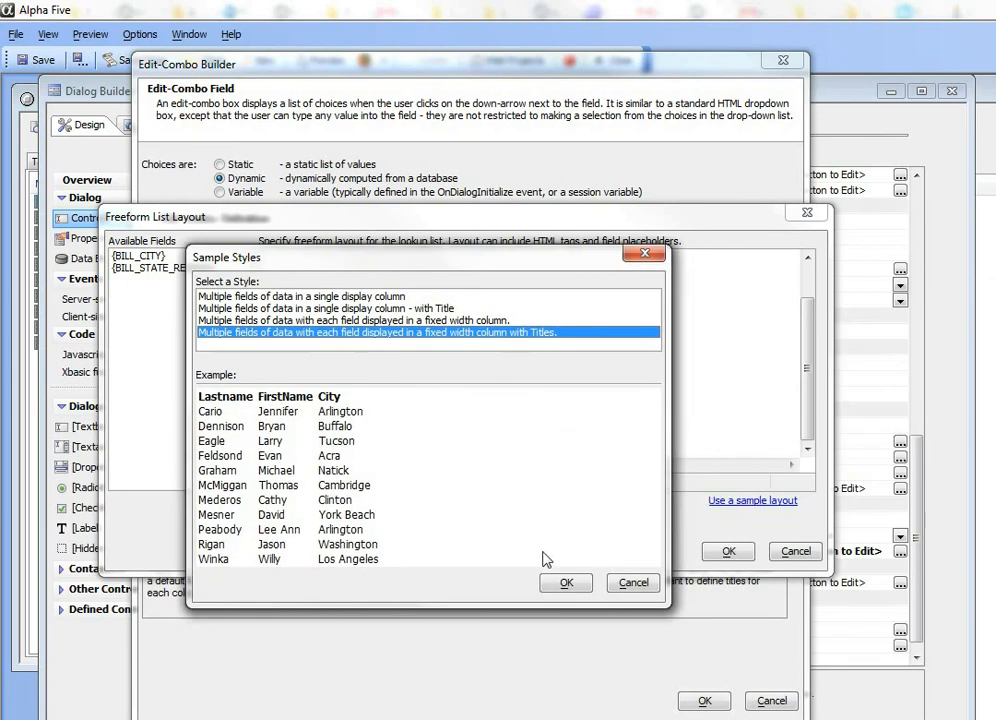
left_click(566, 582)
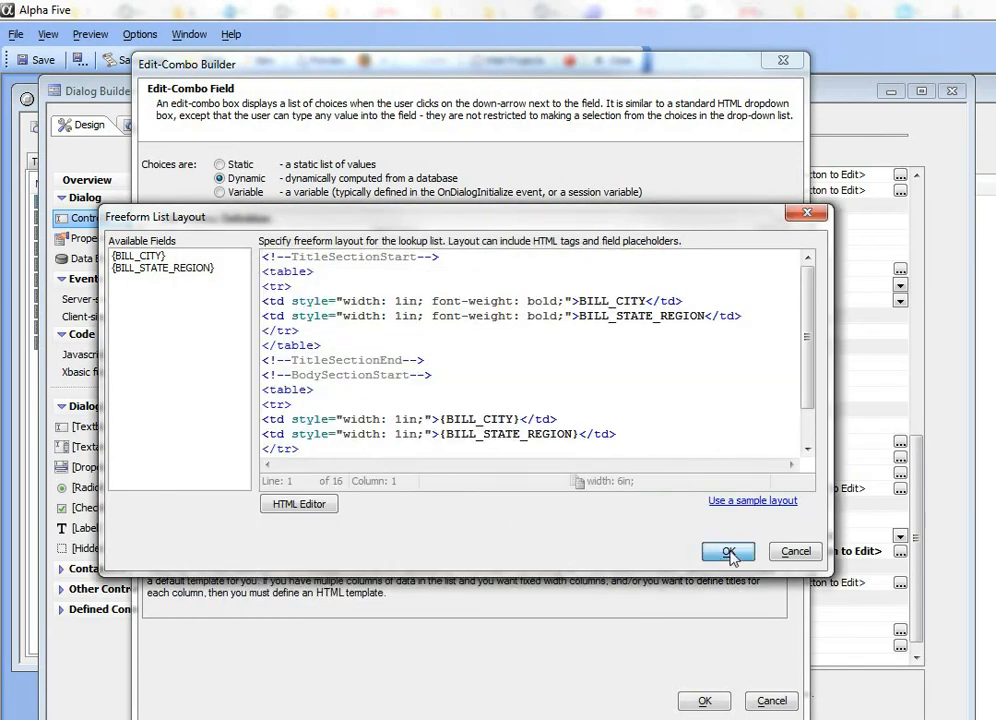
left_click(729, 553)
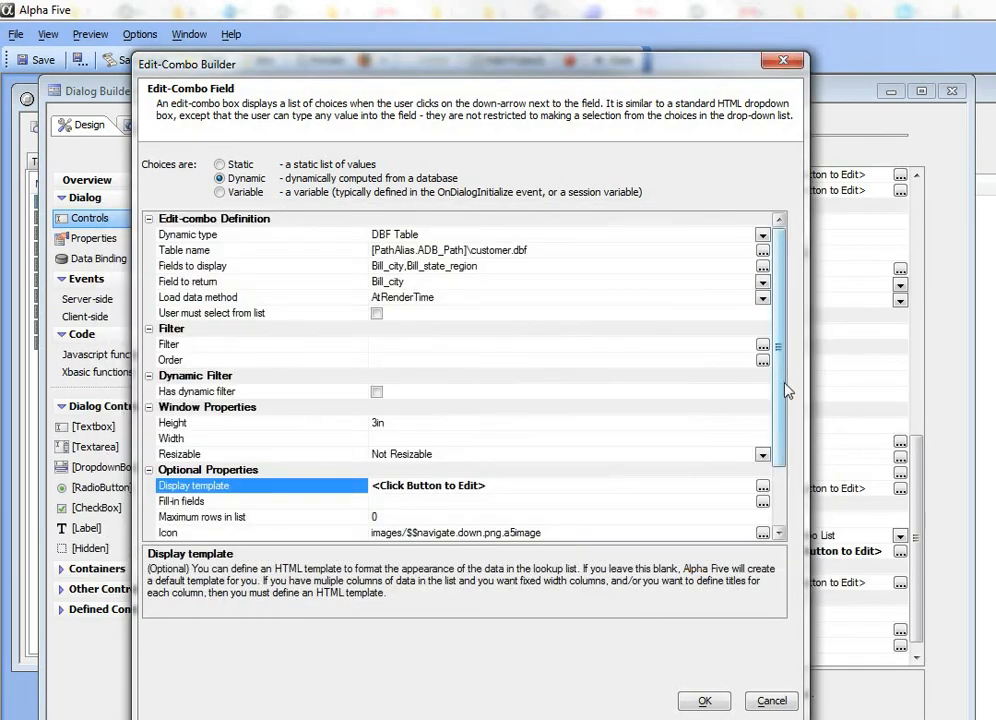
Step: Review the lookup's multiple-selection options, accept the Cities edit-combo definition and save the AutosuggestMultiple dialog
scroll(786, 390, "down", 2)
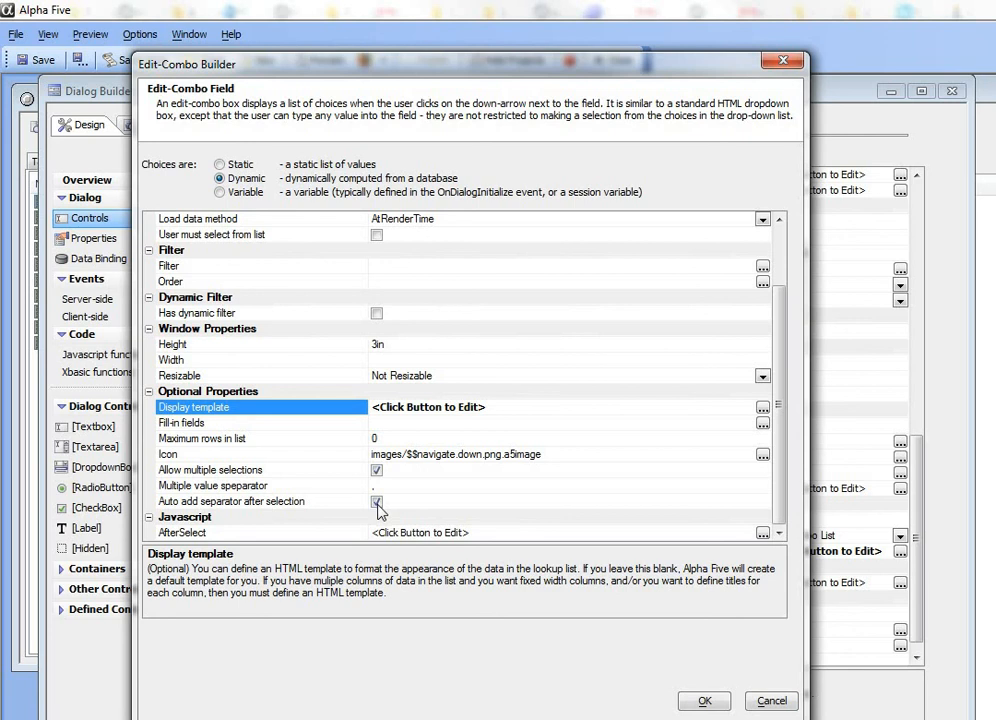
left_click(703, 700)
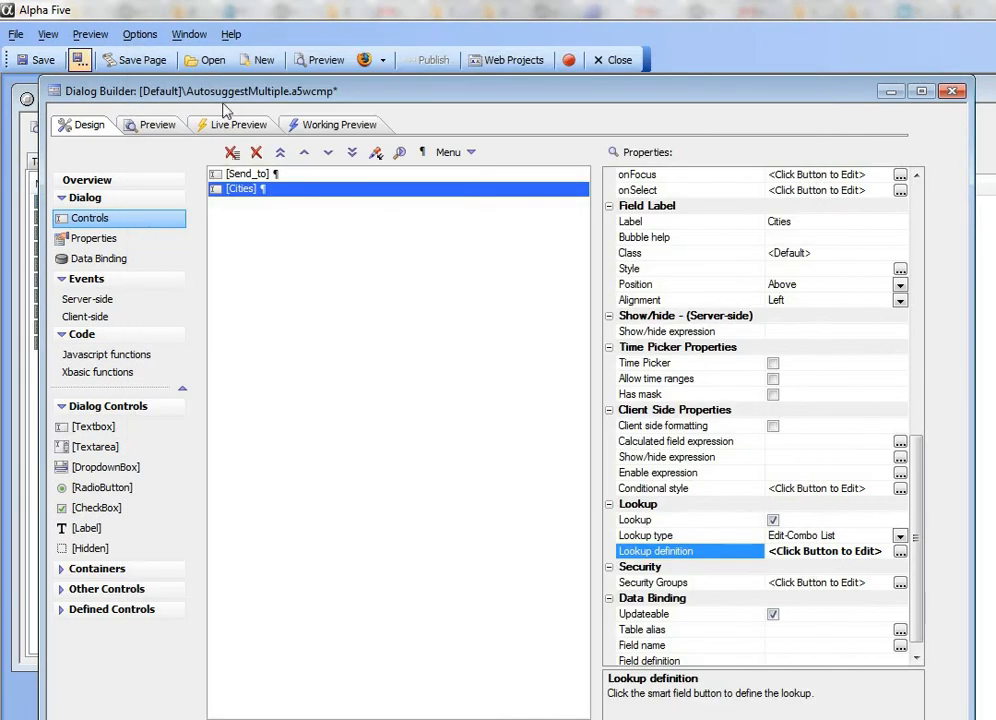
left_click(33, 60)
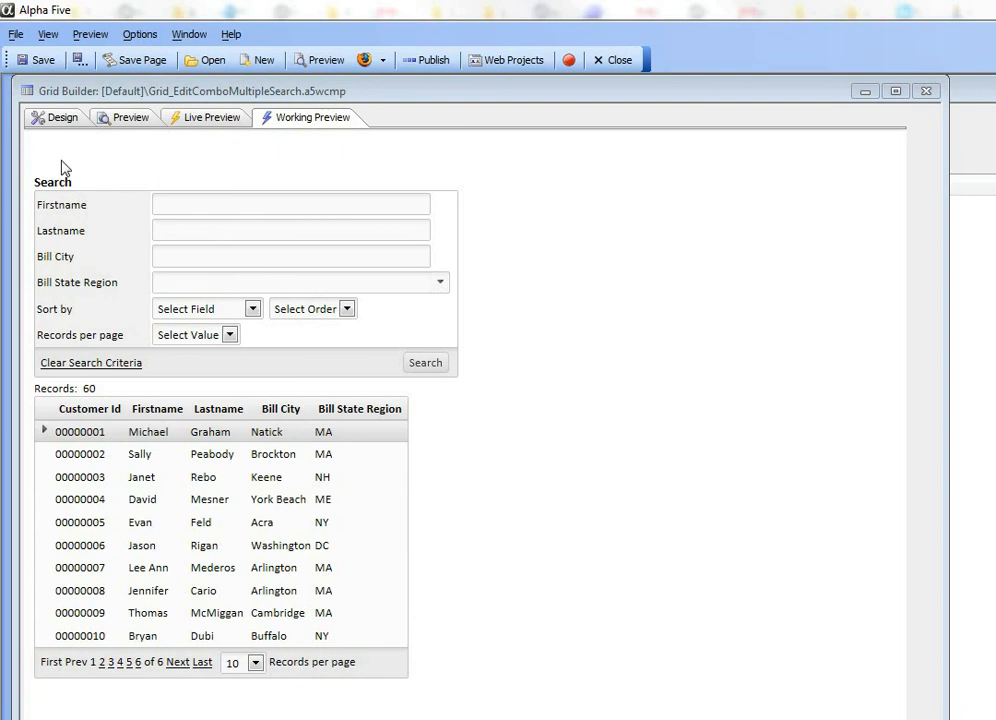
Step: Search the grid in the working preview for records whose Bill State Region is CA, ME or NJ, picking each from the list
left_click(442, 284)
left_click(442, 284)
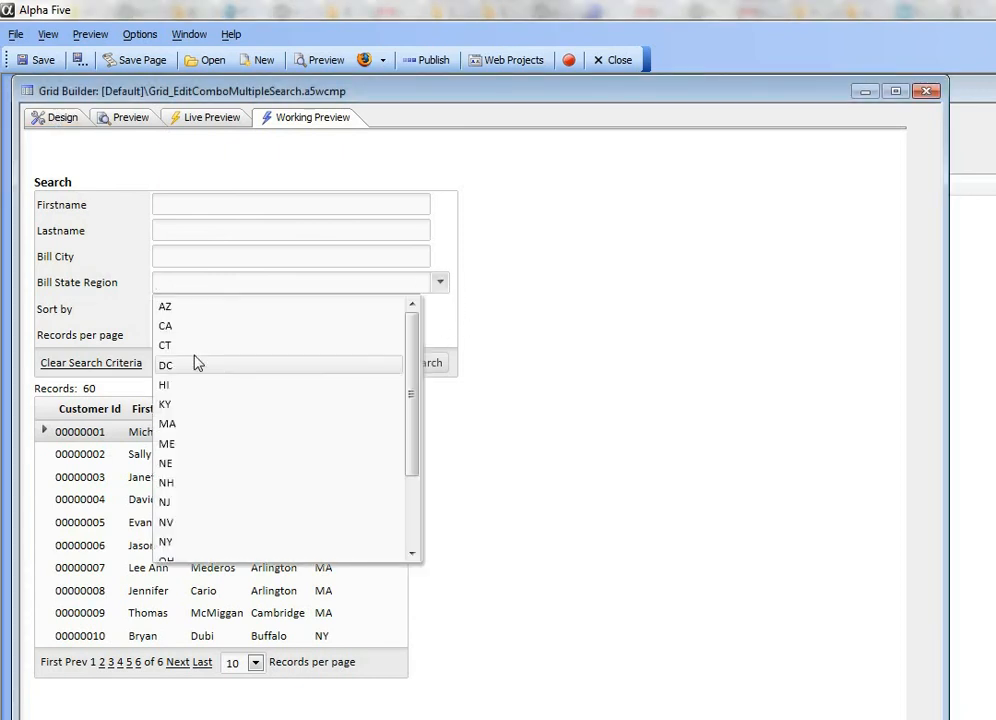
left_click(176, 330)
left_click(440, 285)
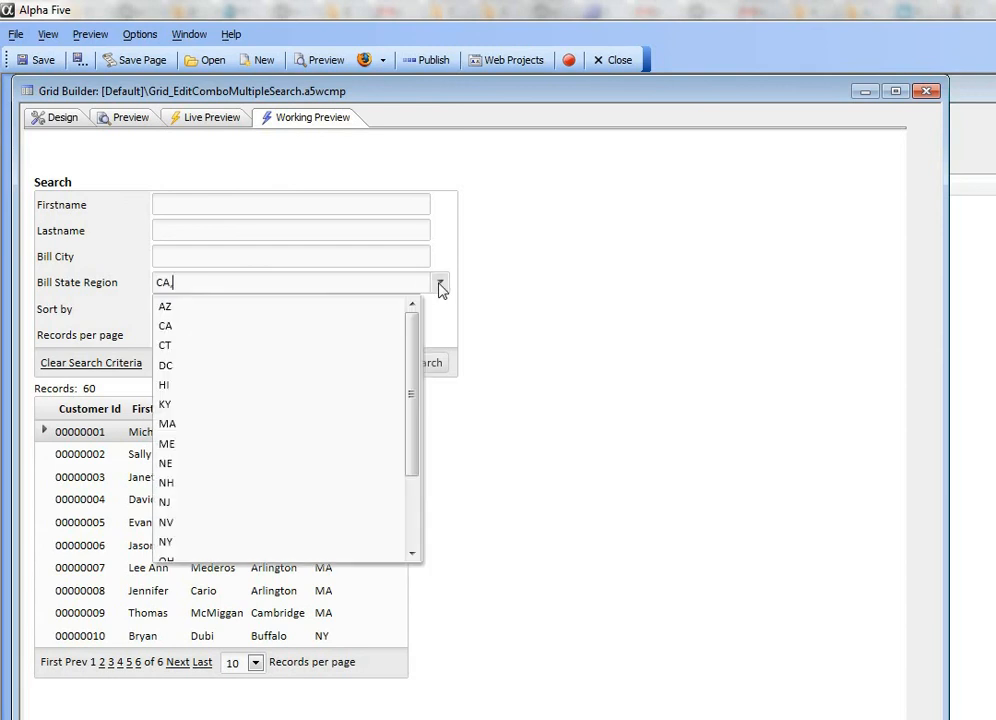
left_click(190, 449)
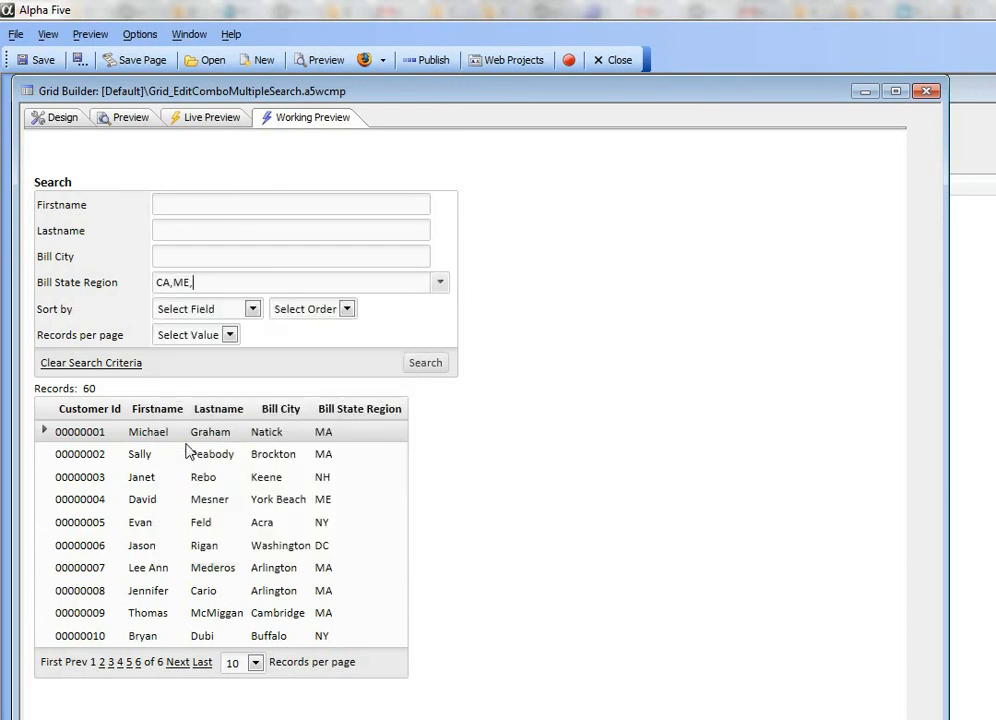
left_click(441, 286)
left_click(172, 504)
left_click(424, 364)
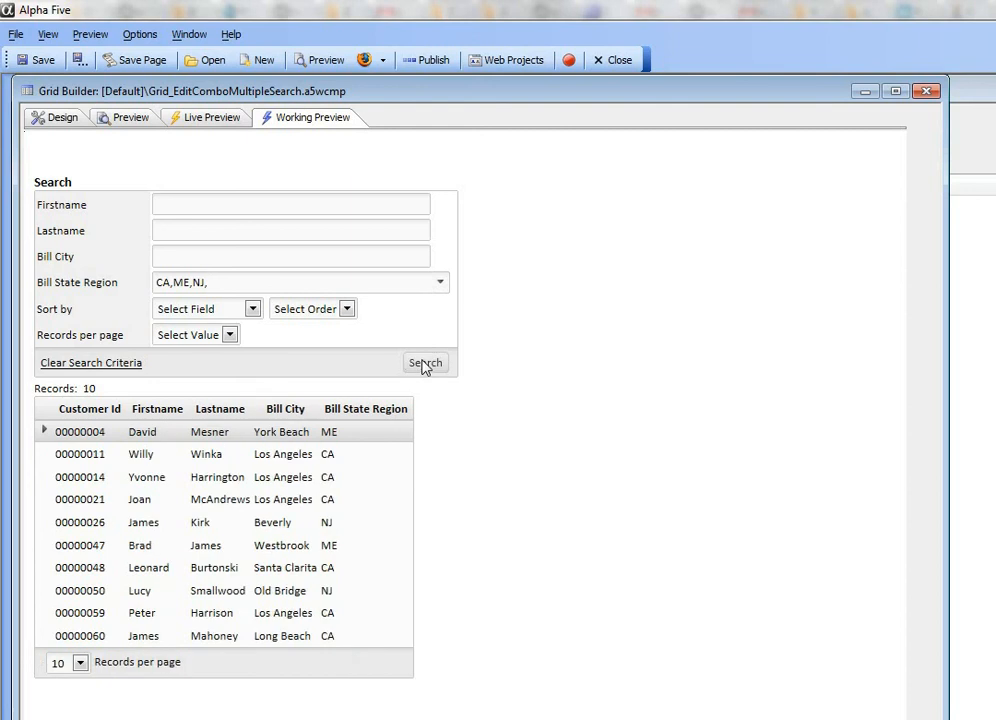